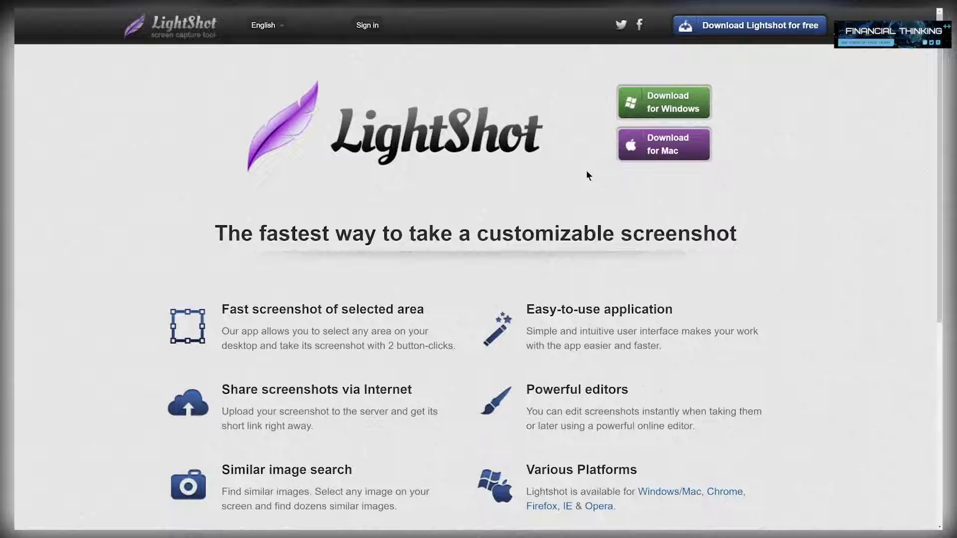
Step: Zoom the LightShot page out with Ctrl+minus to see more of it
key("ctrl+minus")
key("ctrl+minus")
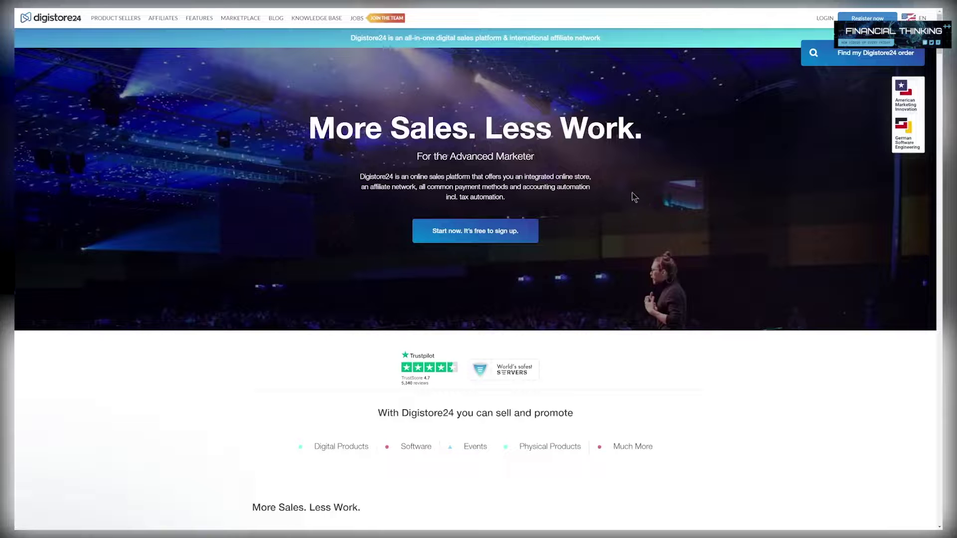
scroll(747, 247, "down", 5)
scroll(850, 342, "down", 2)
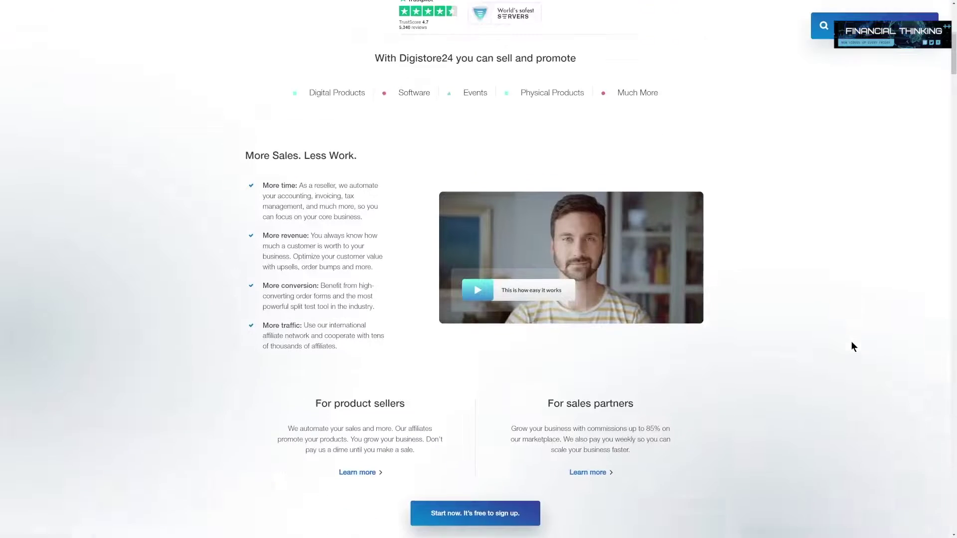
scroll(854, 353, "down", 2)
scroll(855, 359, "down", 1)
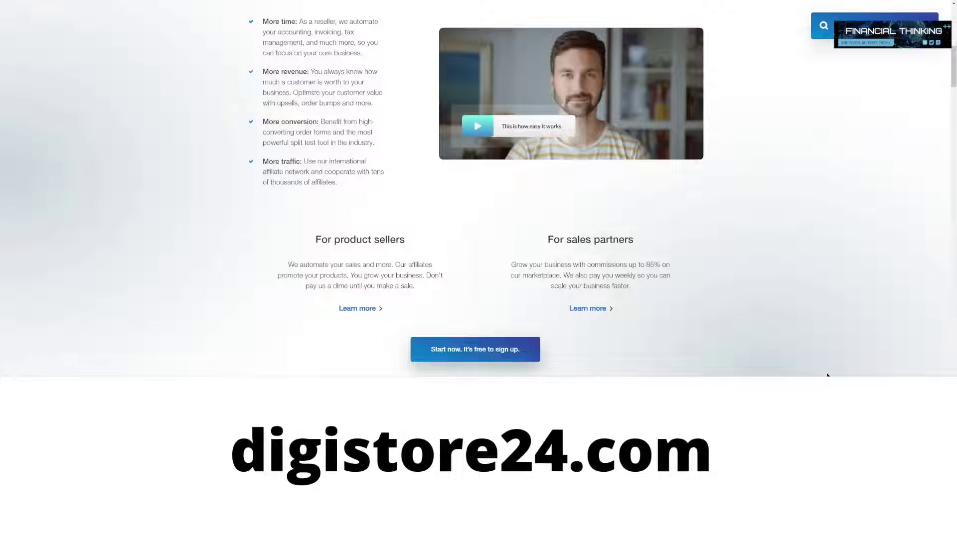
scroll(827, 374, "up", 2)
scroll(841, 343, "up", 5)
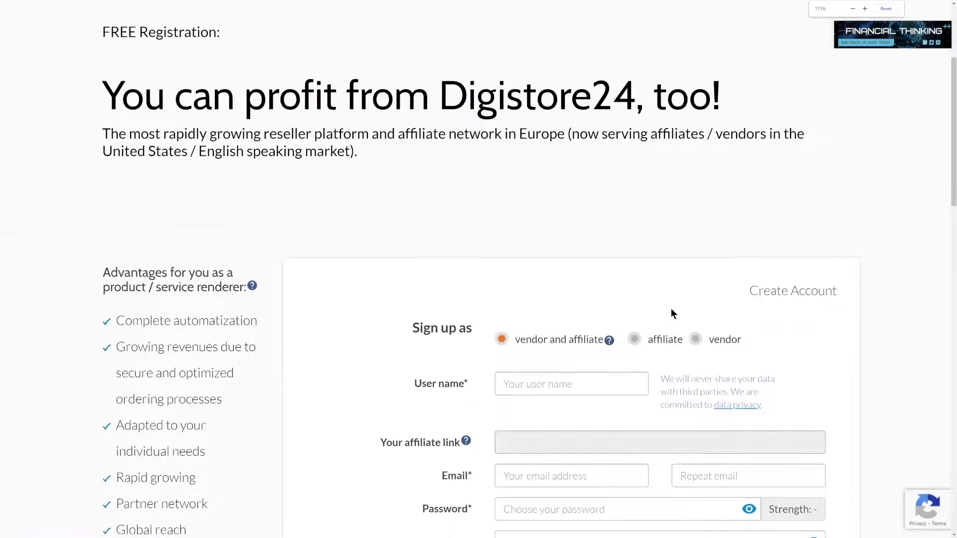
scroll(671, 308, "down", 1)
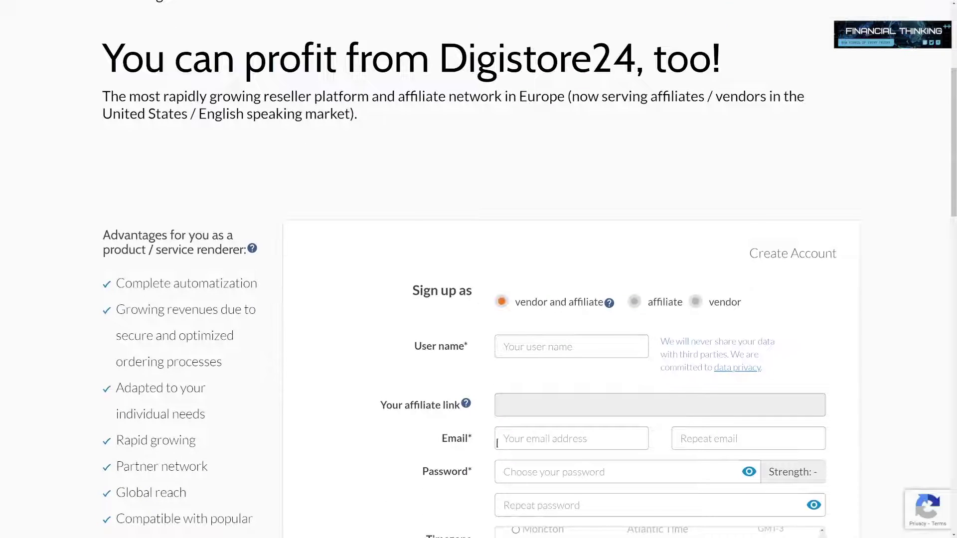
scroll(449, 424, "up", 1)
scroll(449, 424, "up", 2)
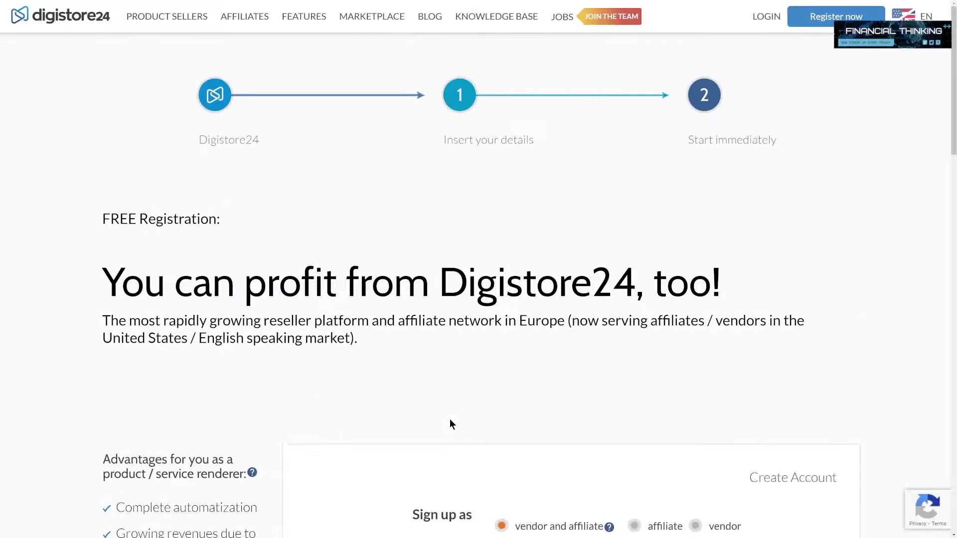
Step: Log in to Digistore24 and filter the marketplace to Fitness & Health products
left_click(758, 16)
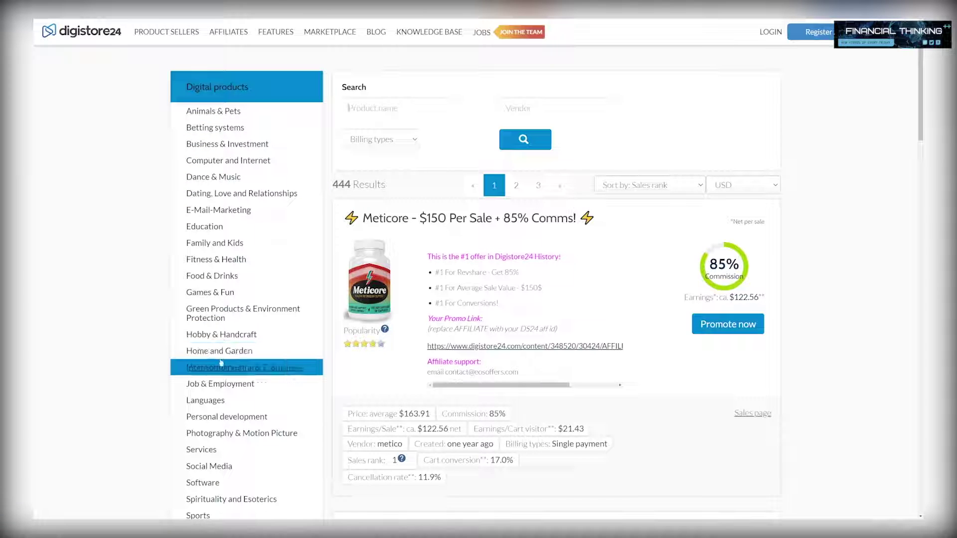
left_click(215, 259)
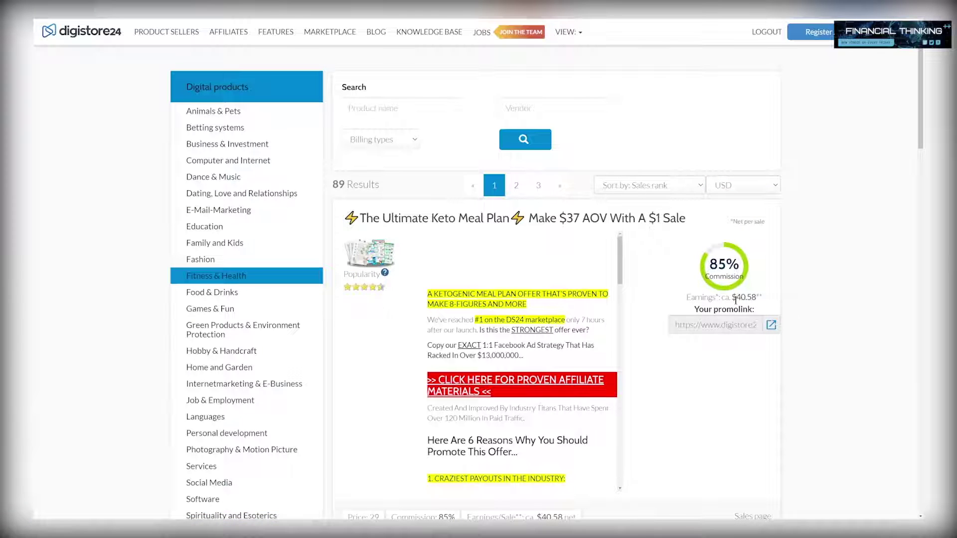
scroll(758, 291, "down", 2)
scroll(754, 302, "down", 2)
scroll(751, 305, "down", 1)
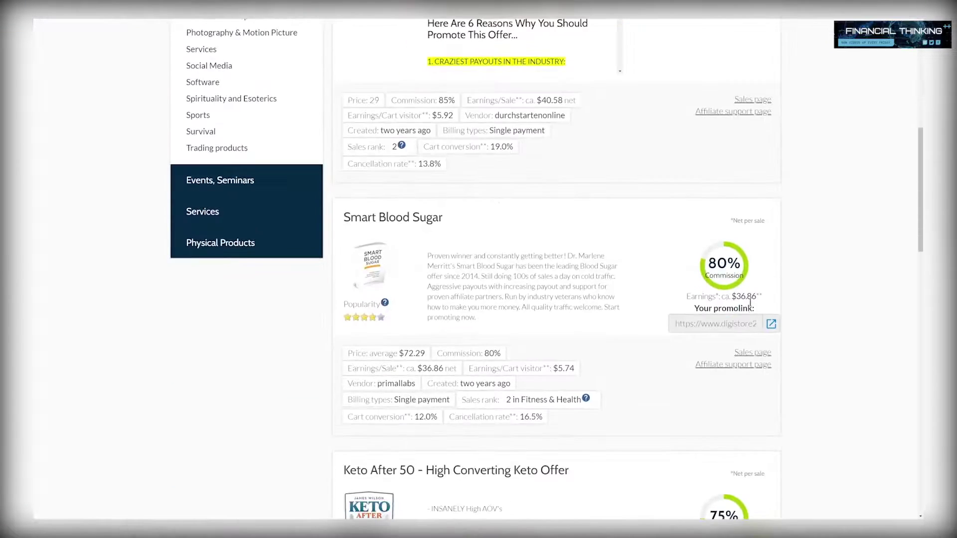
scroll(733, 296, "down", 2)
scroll(734, 296, "down", 2)
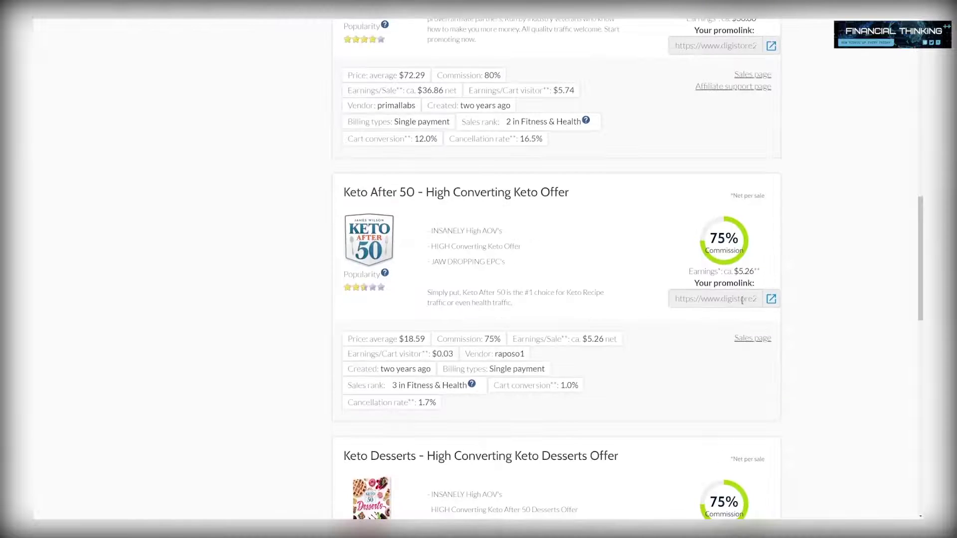
scroll(770, 283, "down", 3)
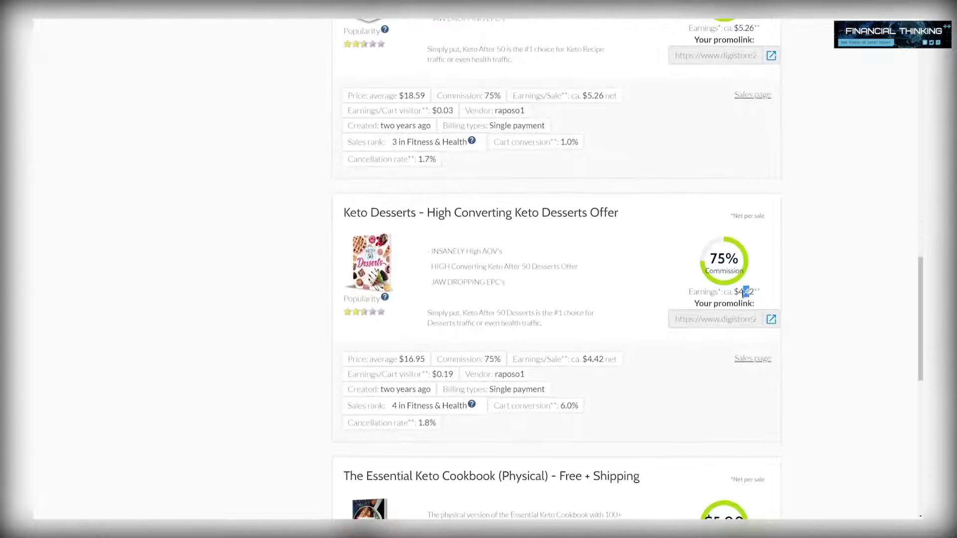
scroll(770, 292, "down", 1)
scroll(748, 299, "down", 3)
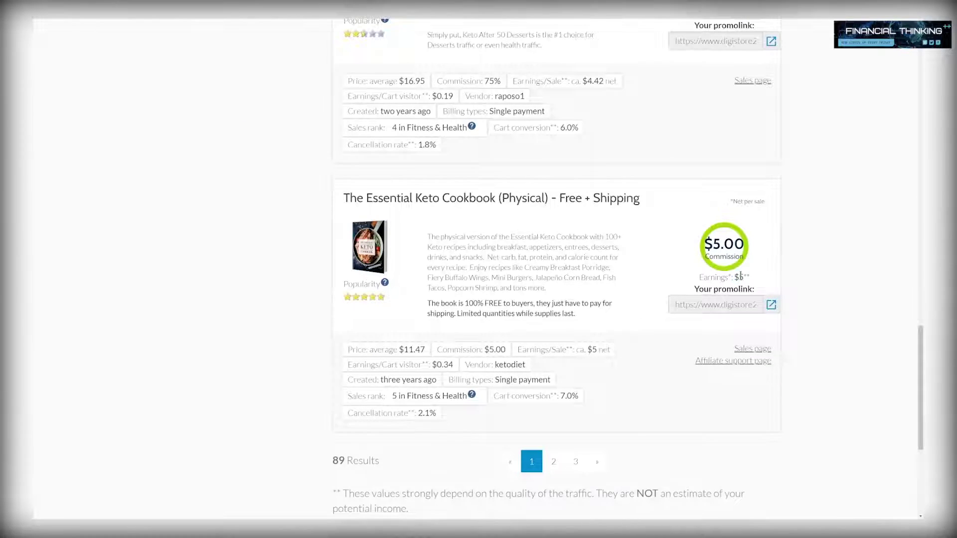
scroll(740, 277, "down", 2)
scroll(729, 277, "up", 2)
scroll(721, 277, "up", 3)
scroll(716, 277, "up", 2)
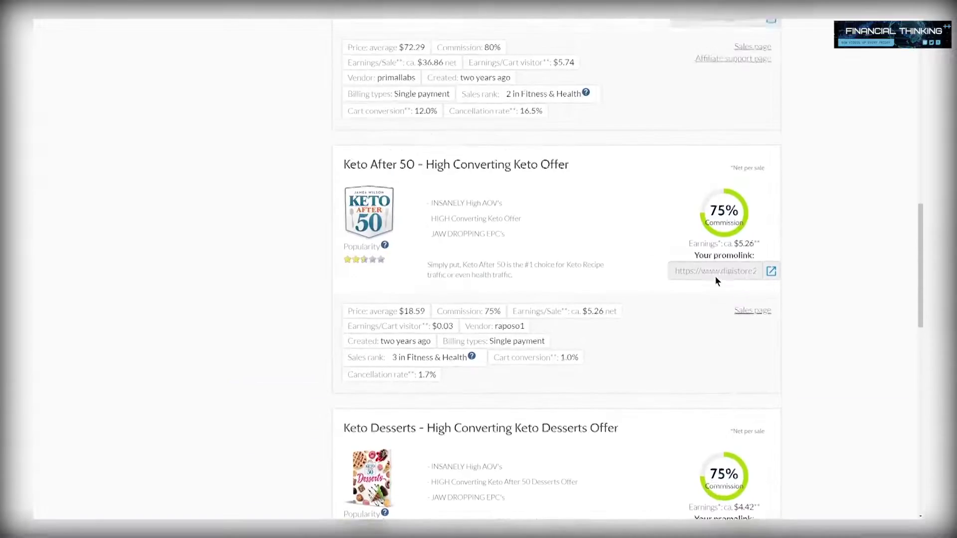
scroll(715, 276, "up", 1)
scroll(715, 275, "up", 2)
scroll(715, 276, "up", 3)
scroll(714, 275, "up", 3)
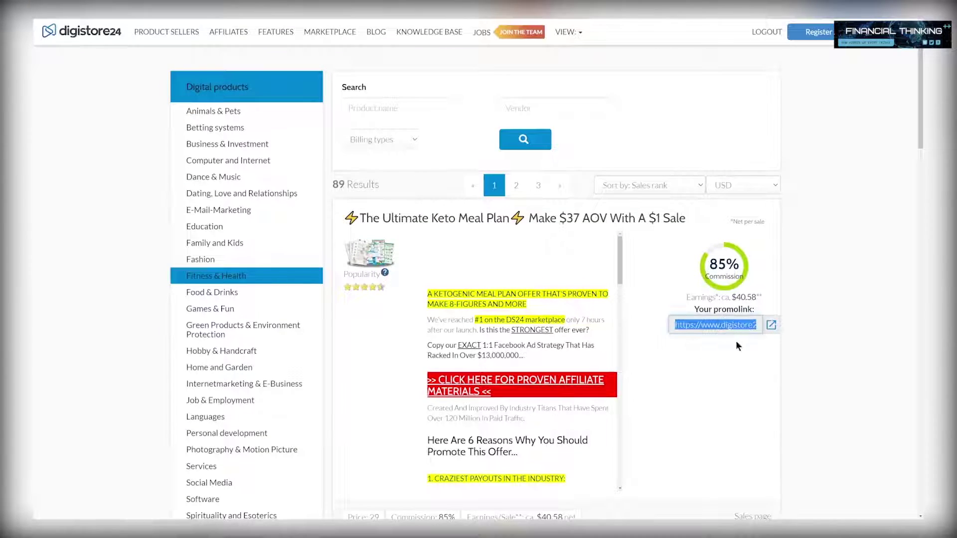
scroll(763, 343, "up", 2)
scroll(795, 365, "up", 2)
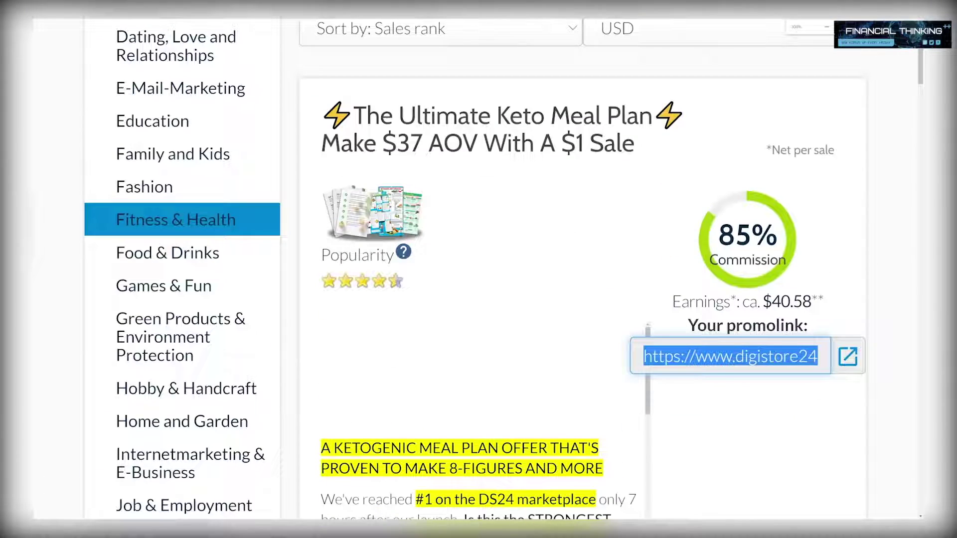
Step: Copy The Ultimate Keto Meal Plan's promolink from its marketplace listing
left_click(747, 361)
scroll(685, 339, "down", 3)
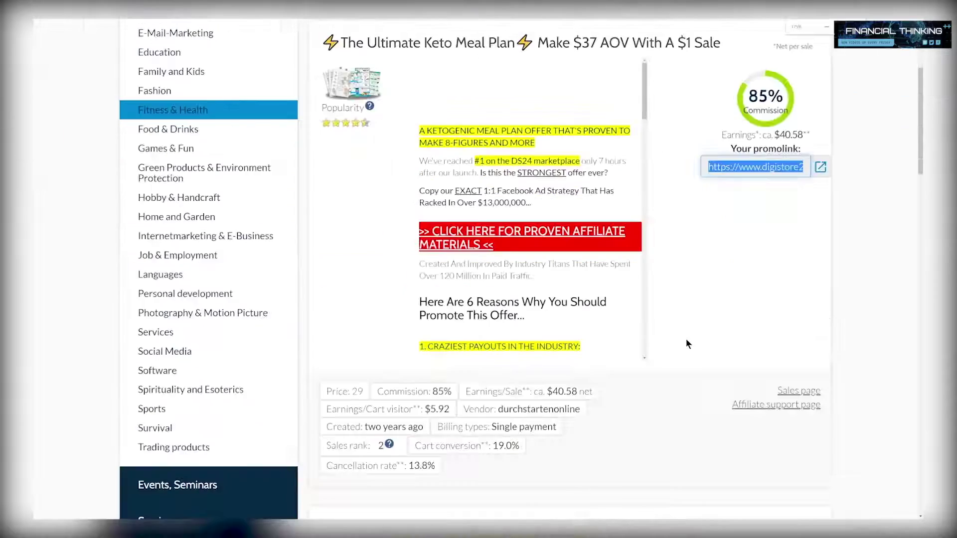
scroll(683, 334, "up", 1)
scroll(684, 340, "up", 1)
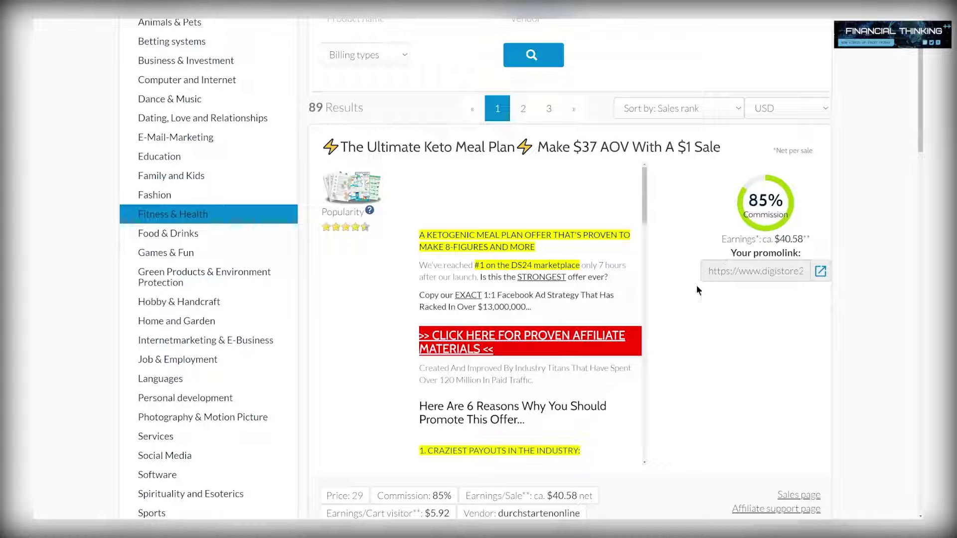
scroll(771, 464, "down", 2)
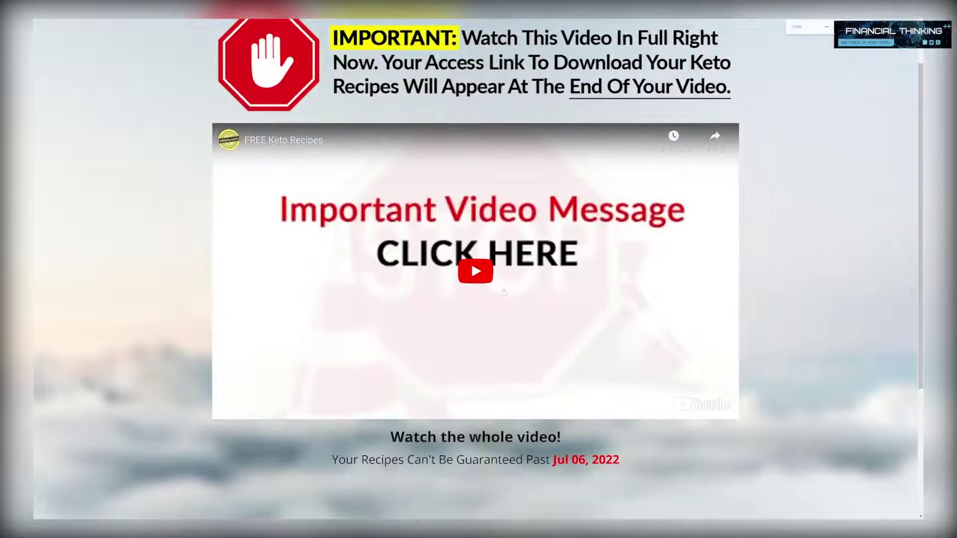
key("ctrl+minus")
key("ctrl+minus")
scroll(504, 291, "up", 1)
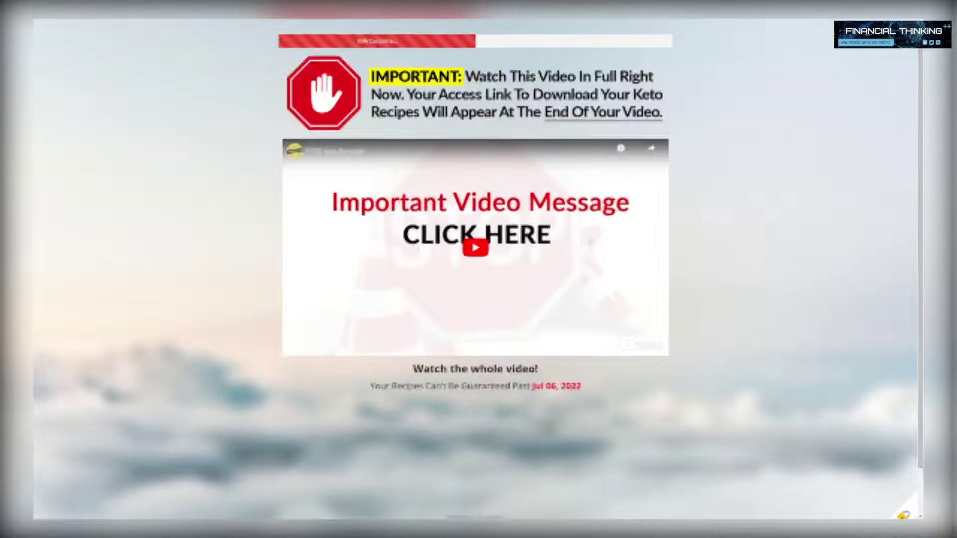
Step: Zoom out the keto sales page and copy a Lightshot capture of its video
key("Print")
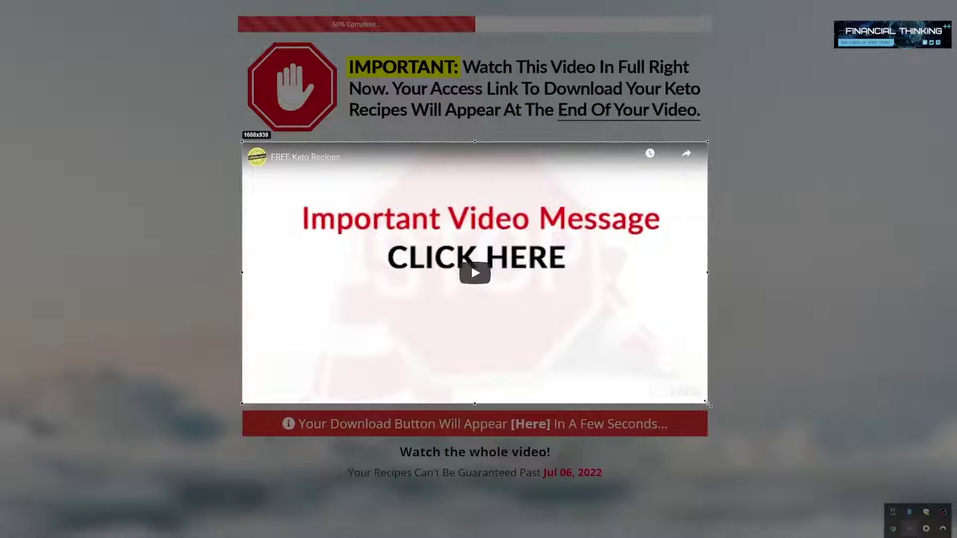
left_click_drag(701, 402, 707, 403)
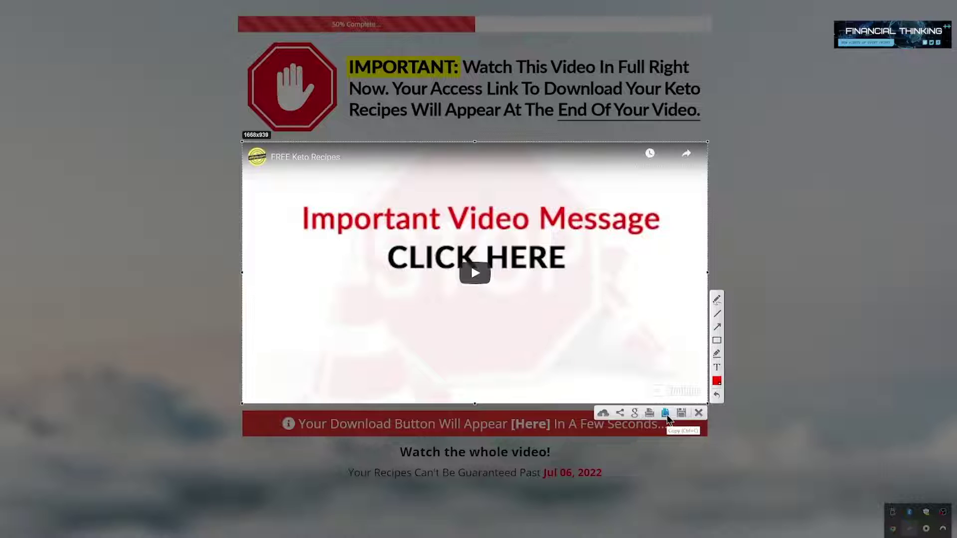
left_click(665, 413)
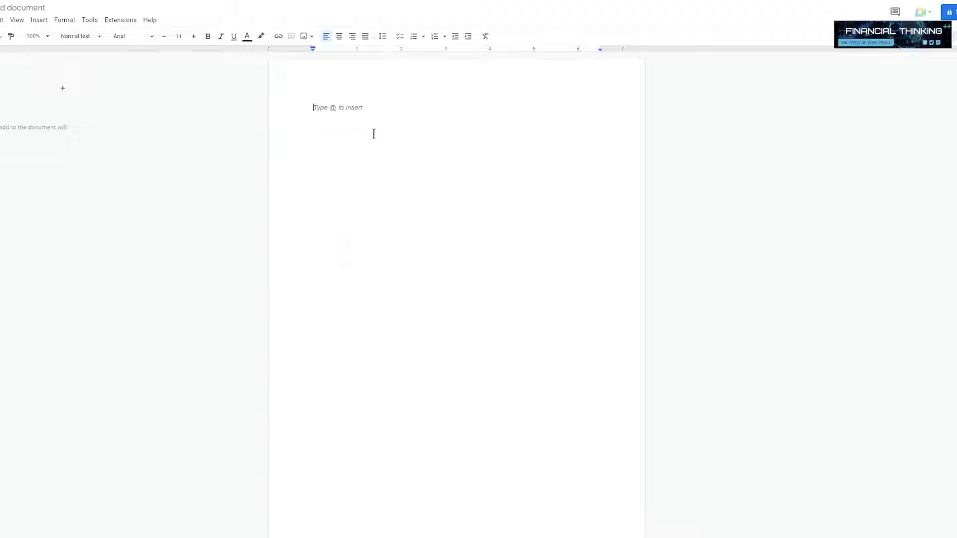
Step: Paste and remove the video screenshot, then capture the landing page's top banner
key("ctrl+v")
key("shift+Left")
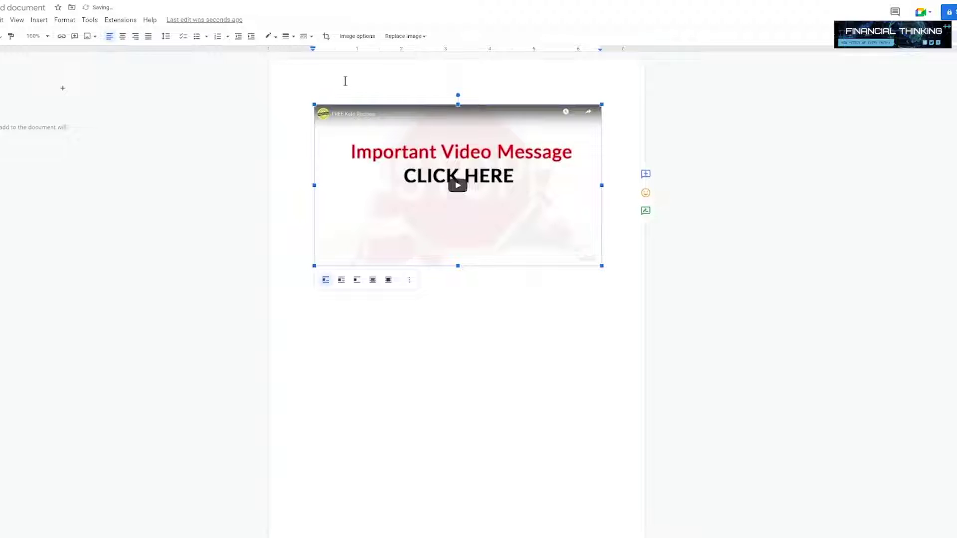
key("Delete")
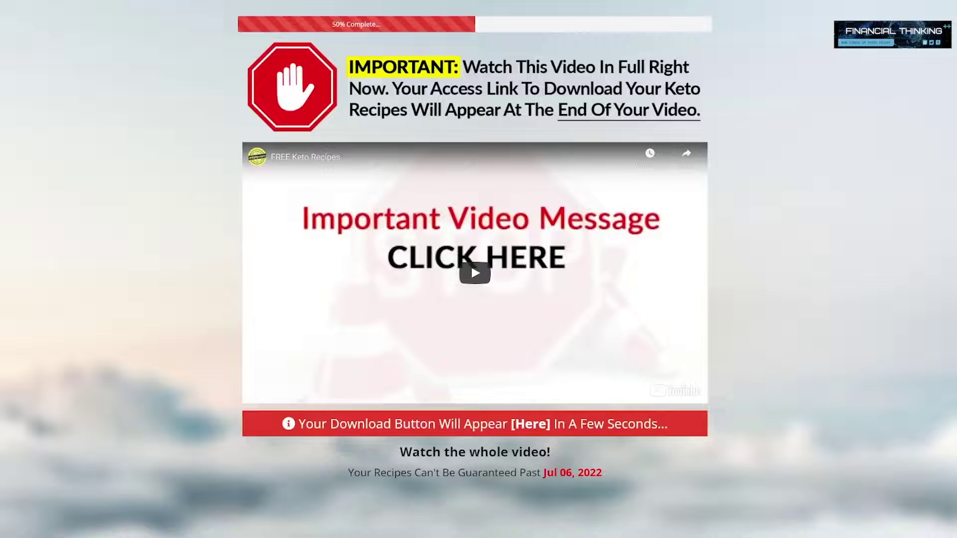
key("super+shift+s")
left_click_drag(234, 6, 719, 137)
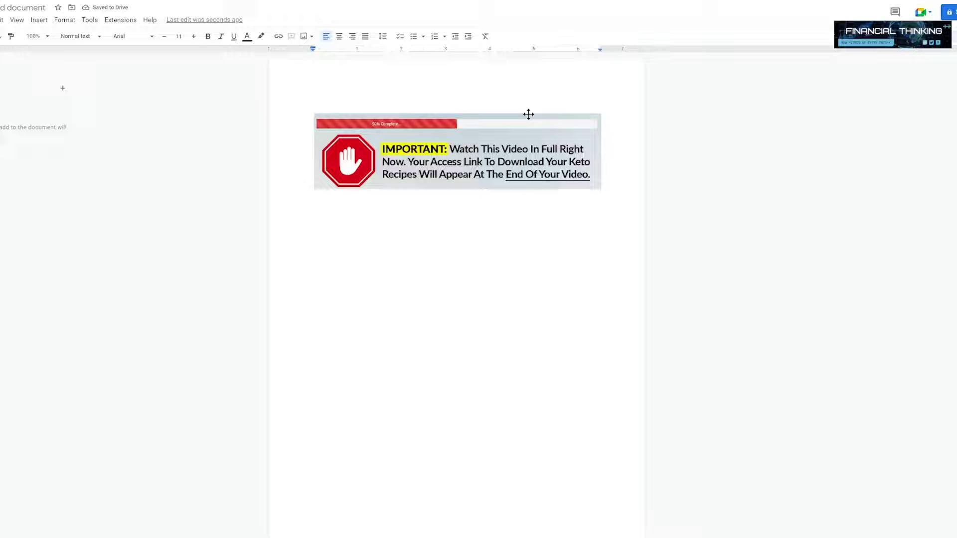
type("CLICK HERE TO WA")
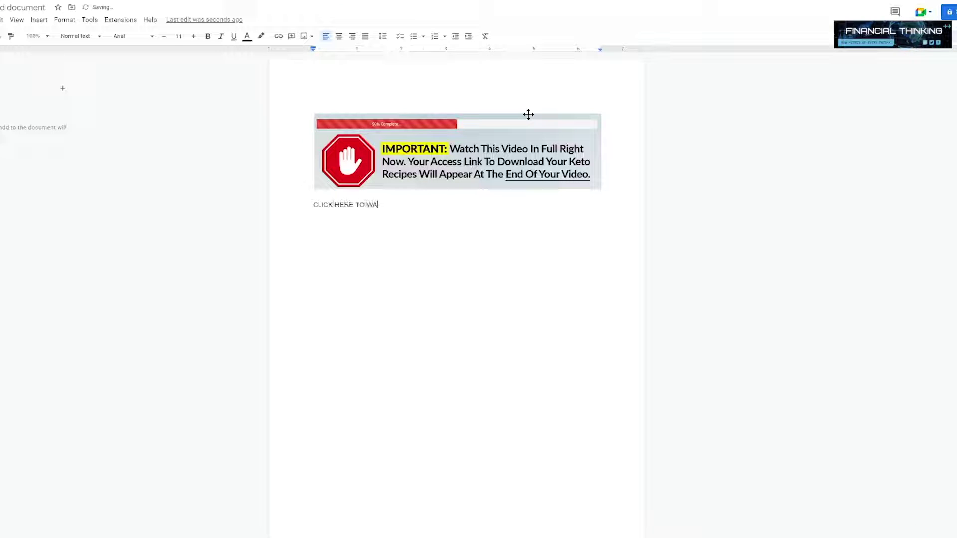
type("TCH THE FULL VIDEO >")
type(">>")
Step: Centre the 'CLICK HERE TO WATCH THE FULL VIDEO >>' line, enlarge it and make it bold
left_click_drag(457, 205, 295, 196)
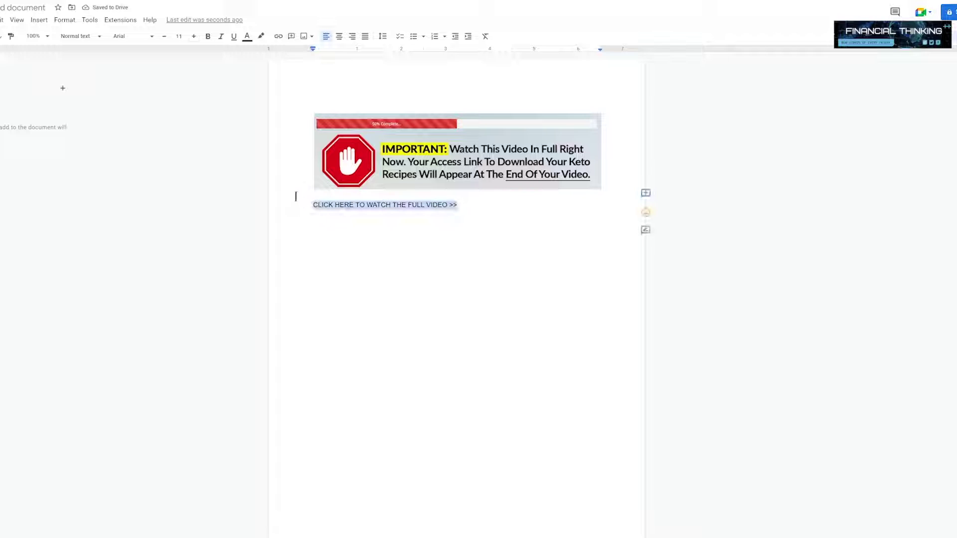
left_click(338, 36)
left_click(194, 35)
left_click(208, 36)
Step: Bring up the font list for the call-to-action line
left_click(135, 36)
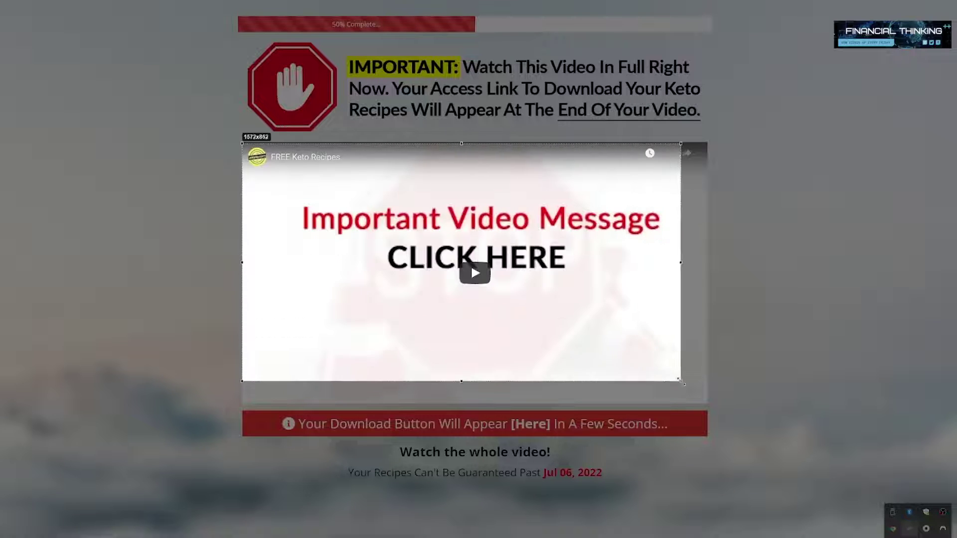
Step: Paste a Lightshot capture of the keto video thumbnail below the caption, then select the promolink URL
left_click_drag(243, 145, 706, 401)
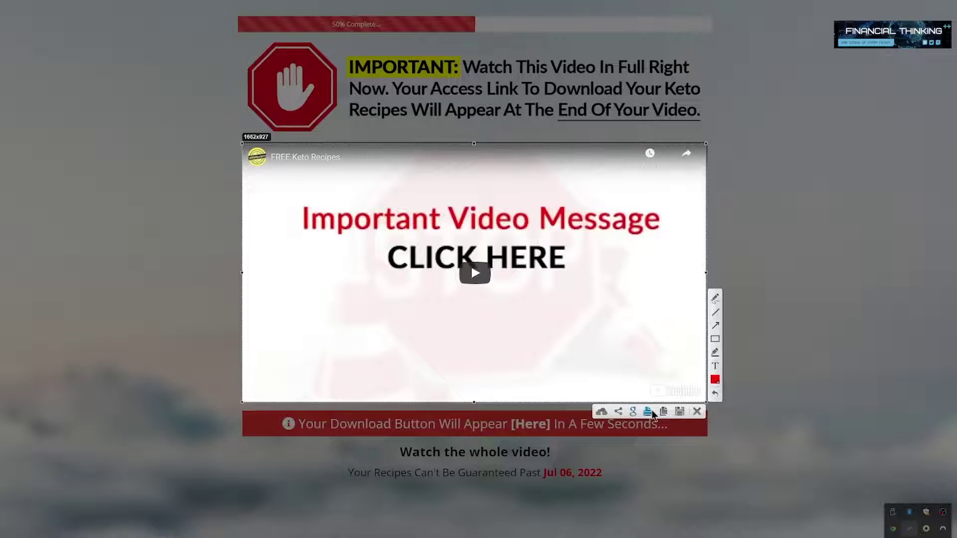
left_click(663, 411)
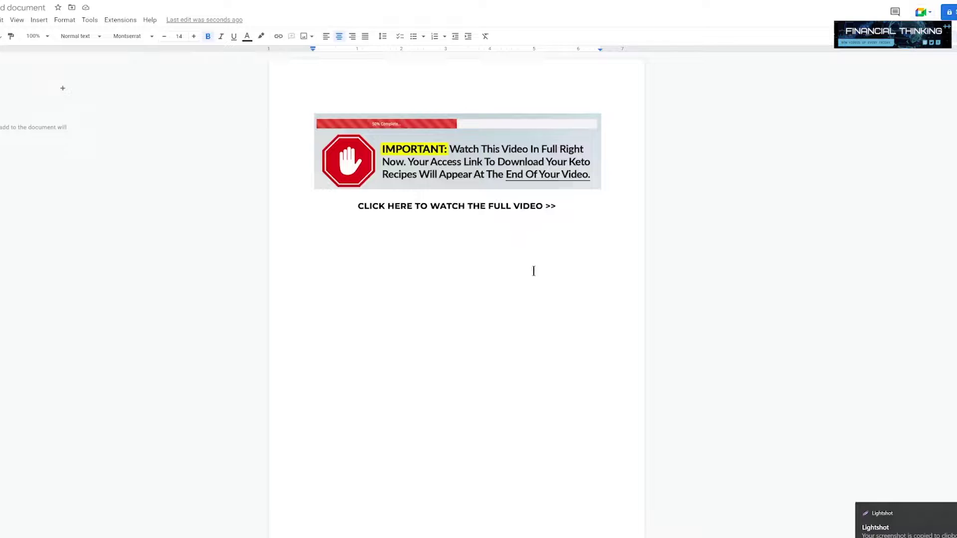
key("ctrl+v")
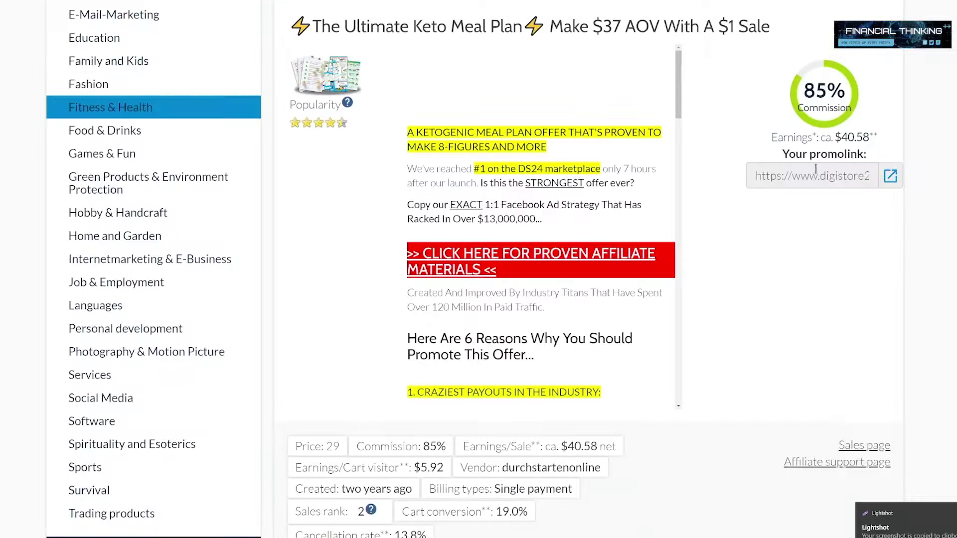
left_click(843, 173)
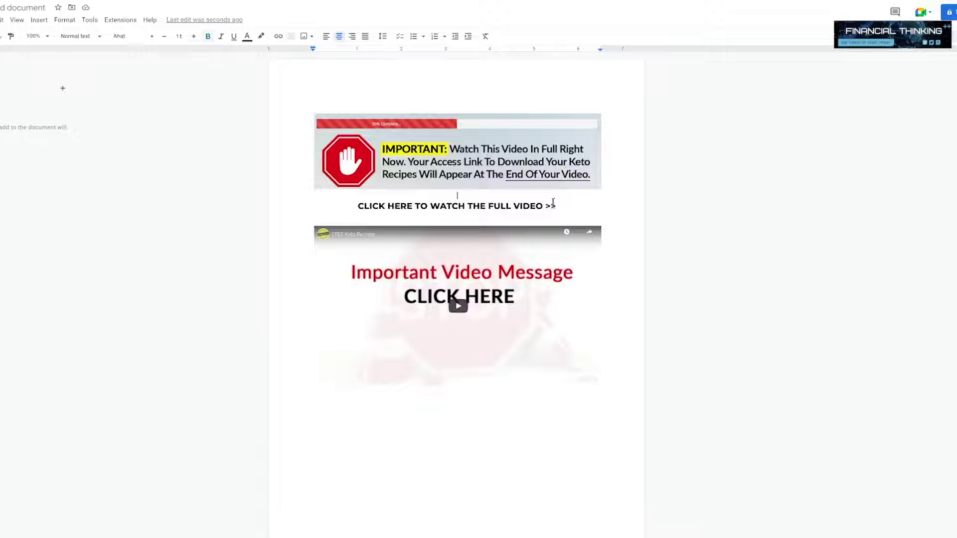
Step: Link the 'CLICK HERE TO WATCH THE FULL VIDEO >>' line to the Digistore24 promolink
left_click_drag(559, 206, 356, 206)
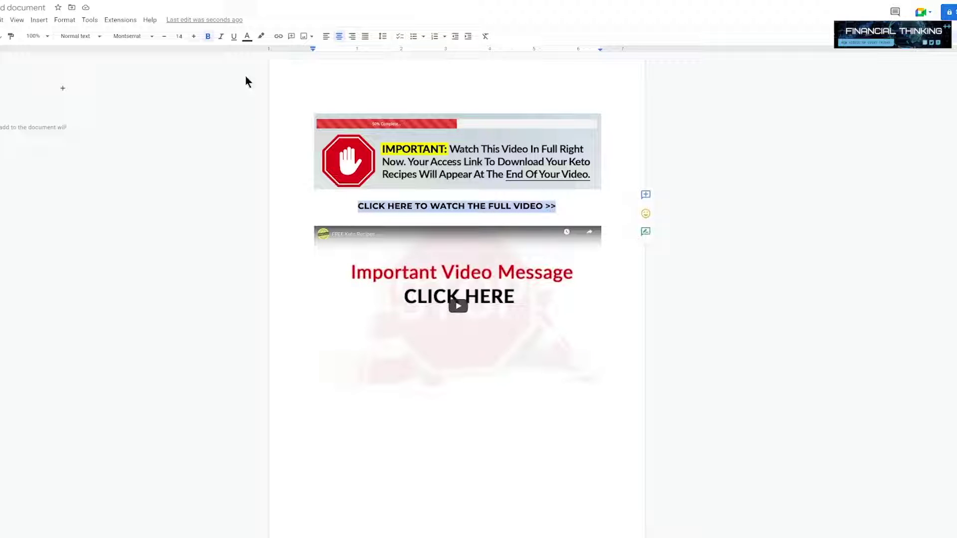
left_click(277, 39)
key("ctrl+v")
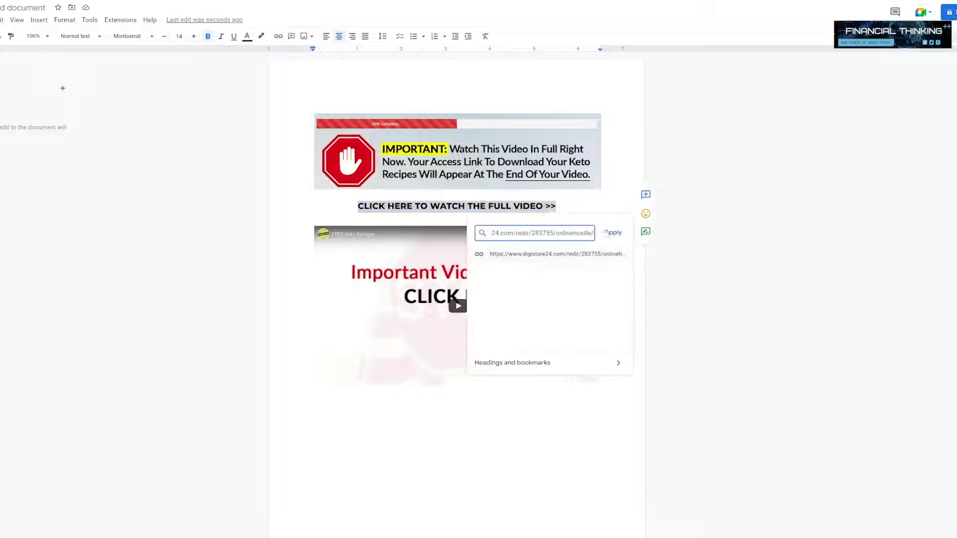
left_click(611, 232)
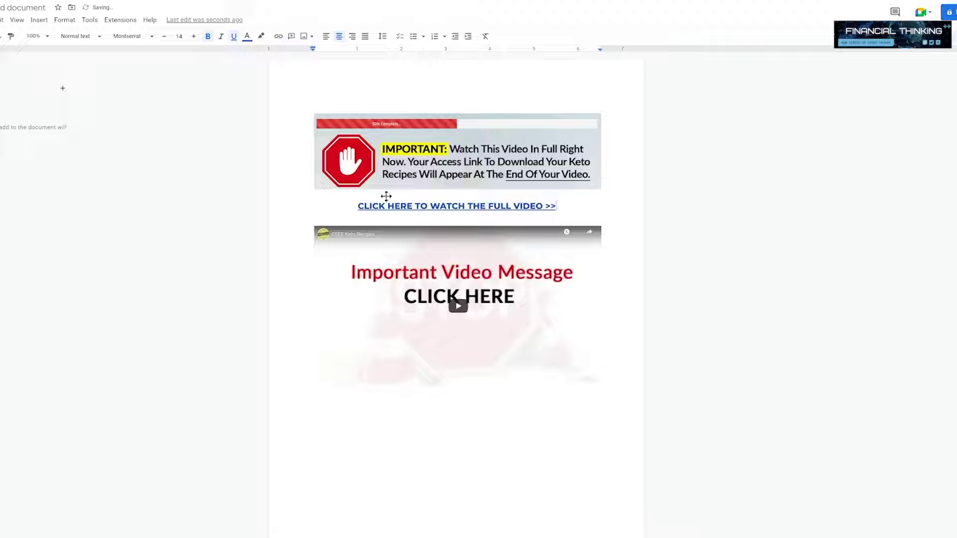
Step: Attach the same promolink to the video thumbnail image
left_click(489, 253)
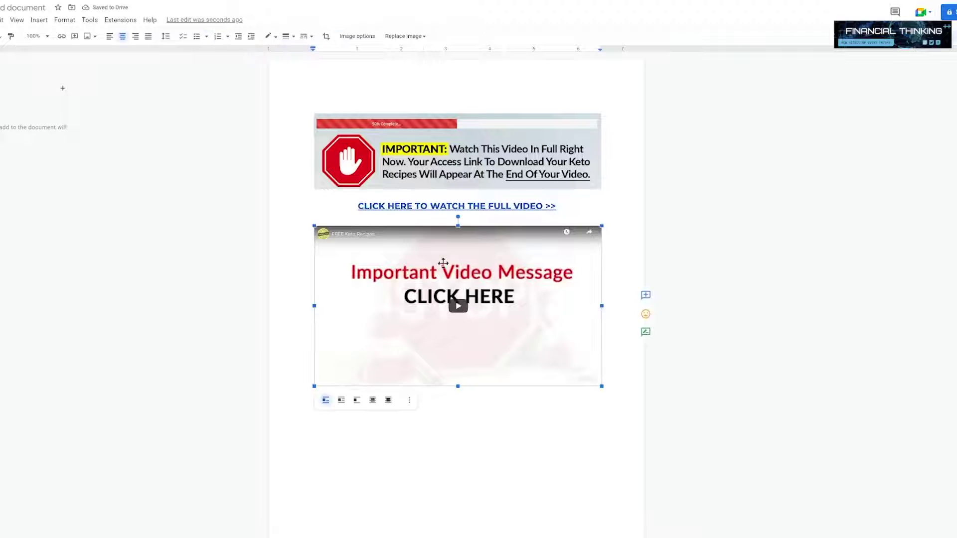
right_click(364, 272)
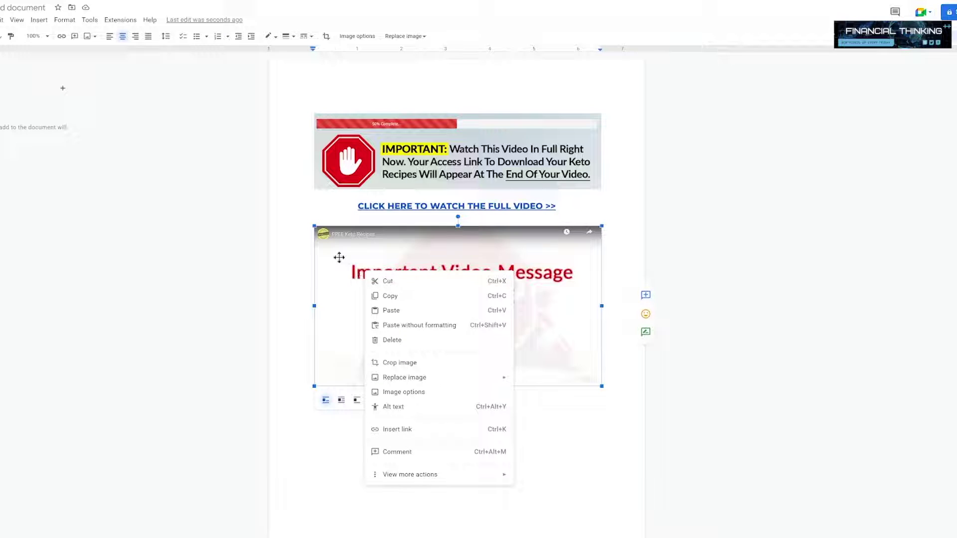
left_click(397, 429)
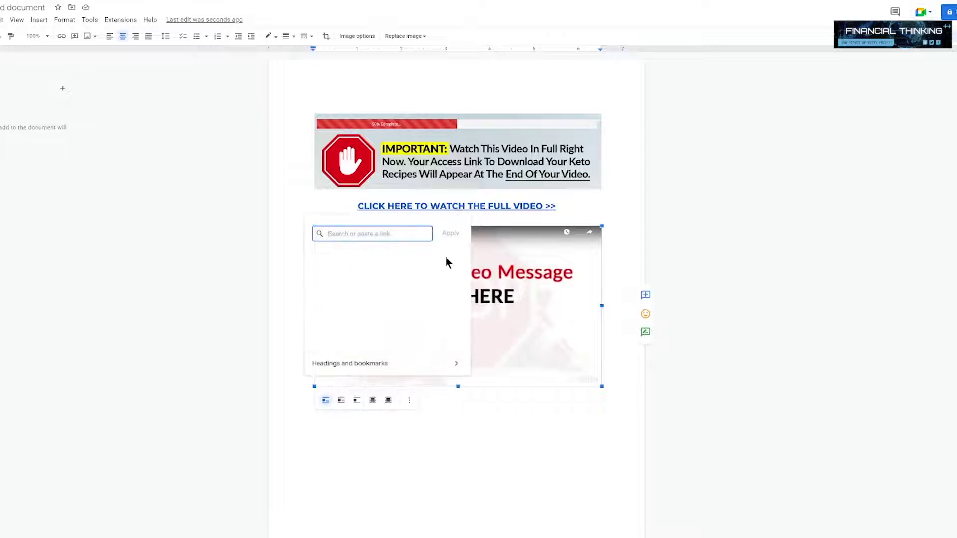
key("ctrl+v")
key("Return")
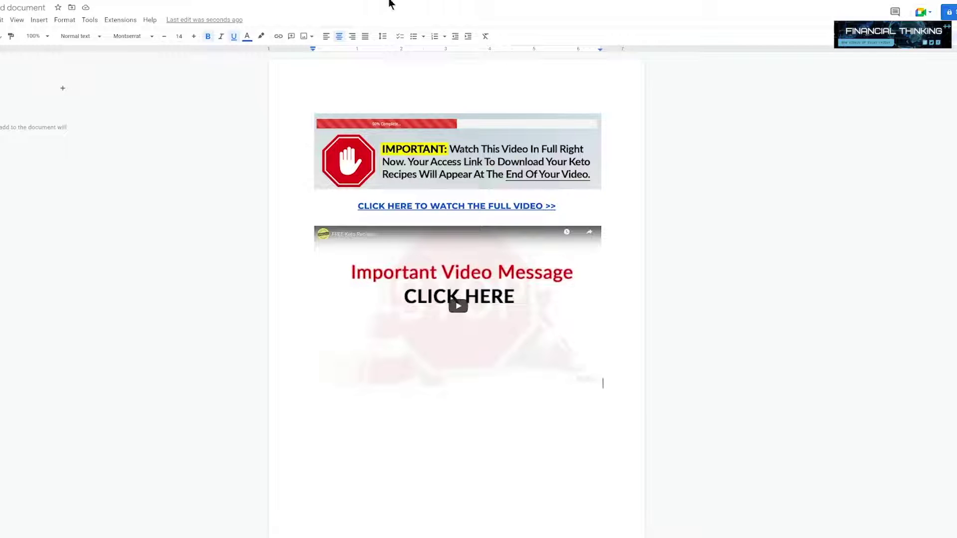
Step: Start renaming the document, then download it as a PDF Document (.pdf)
left_click(67, 8)
type("S")
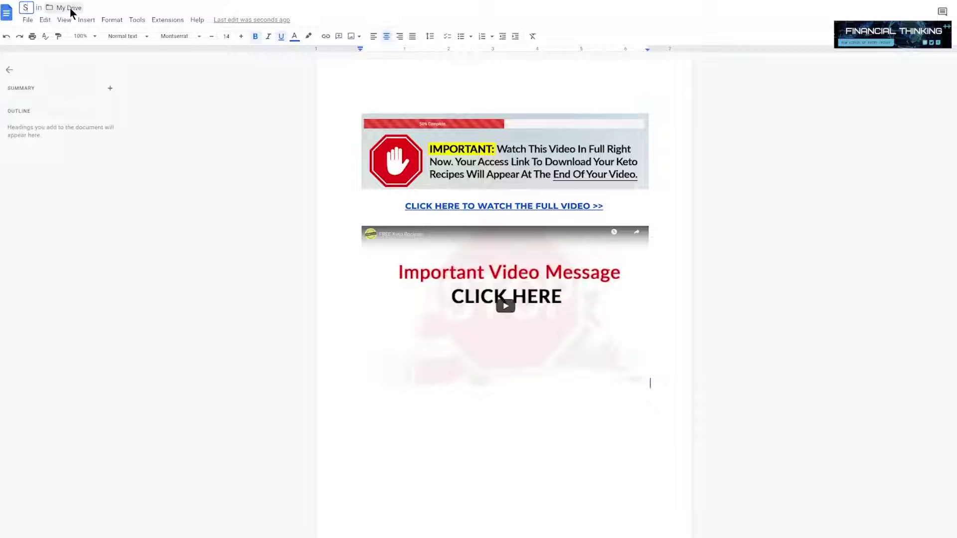
type("ecret Gift")
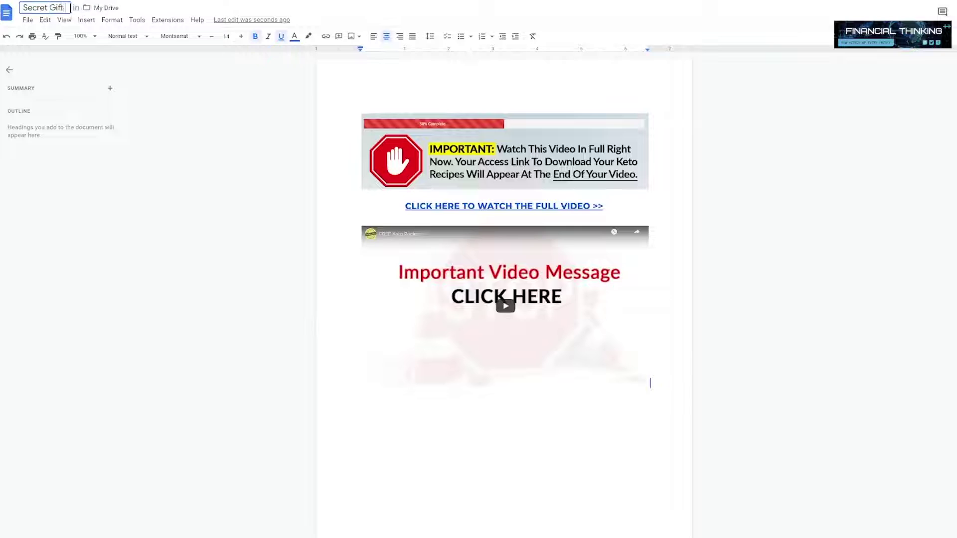
type(" For You")
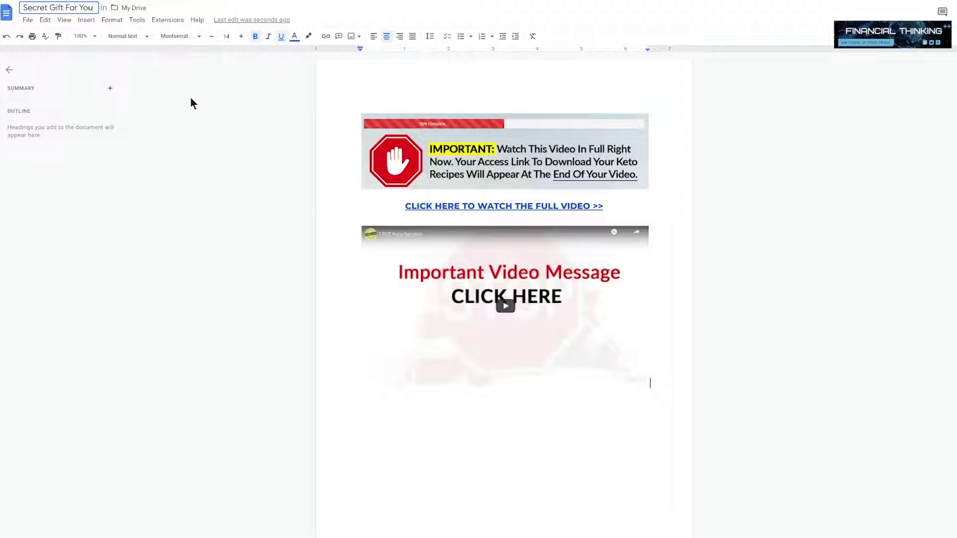
left_click(27, 19)
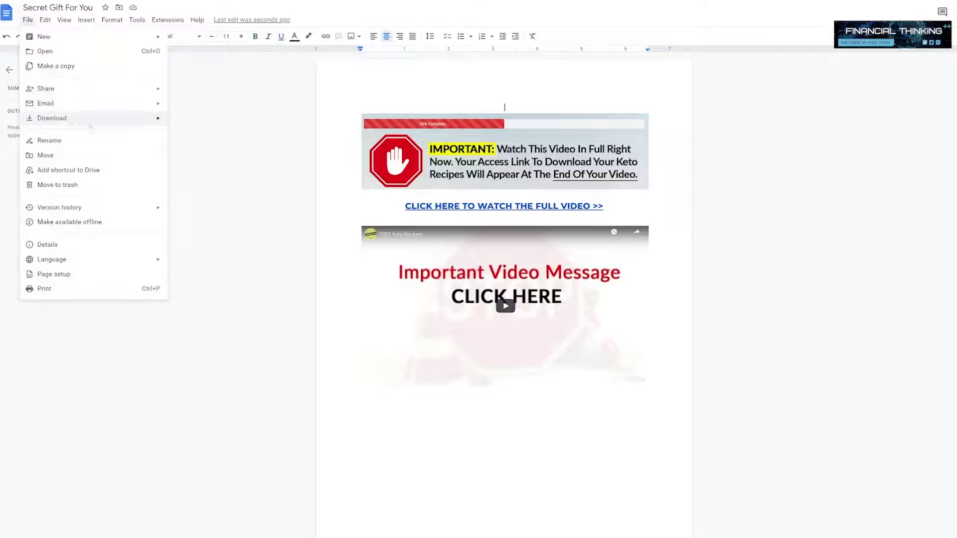
mouse_move(52, 119)
left_click(228, 166)
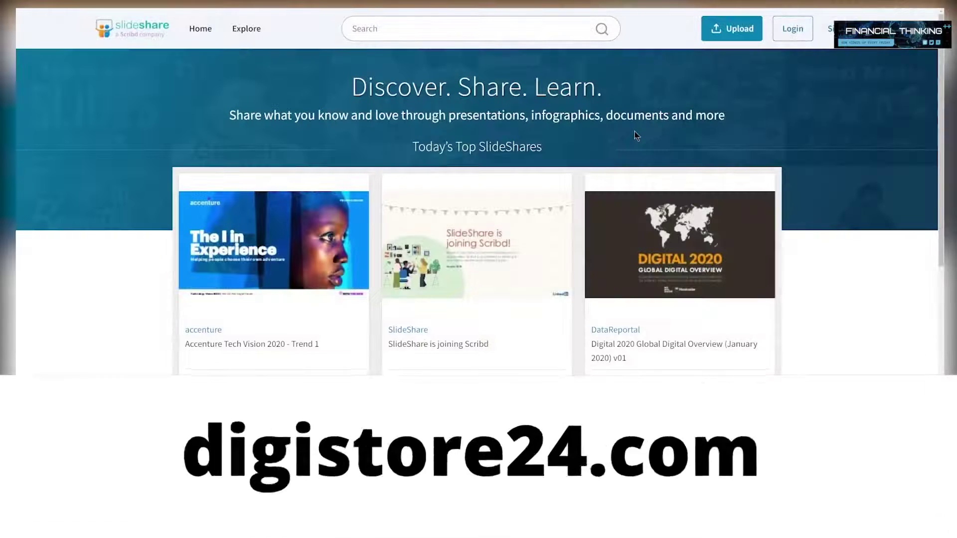
scroll(685, 207, "down", 2)
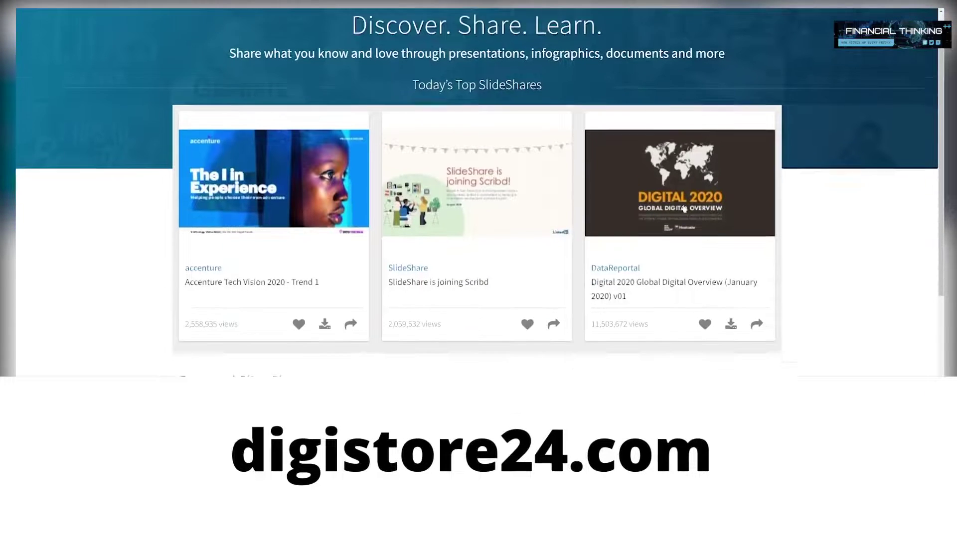
scroll(683, 209, "down", 1)
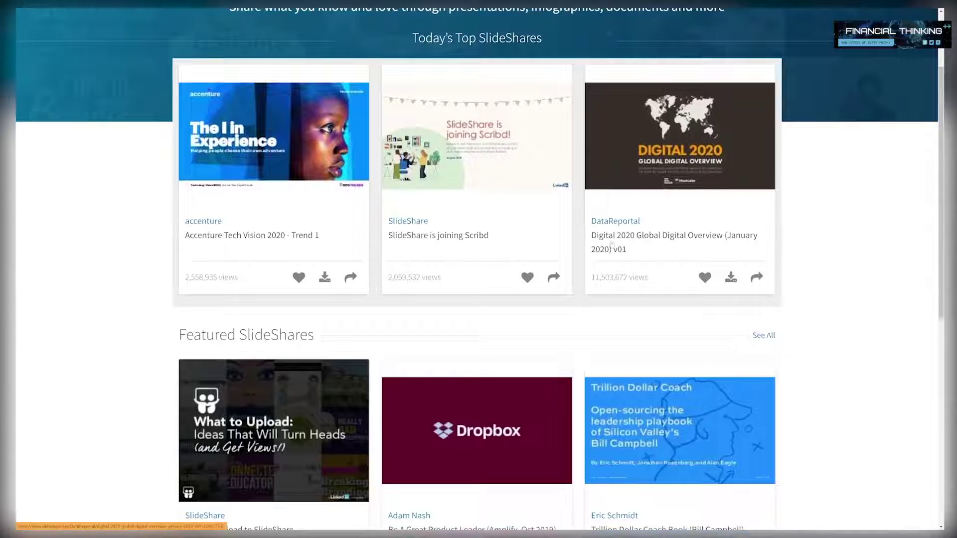
Step: Highlight and clear view counts on the SlideShare home page's top SlideShares cards
left_click_drag(629, 276, 580, 270)
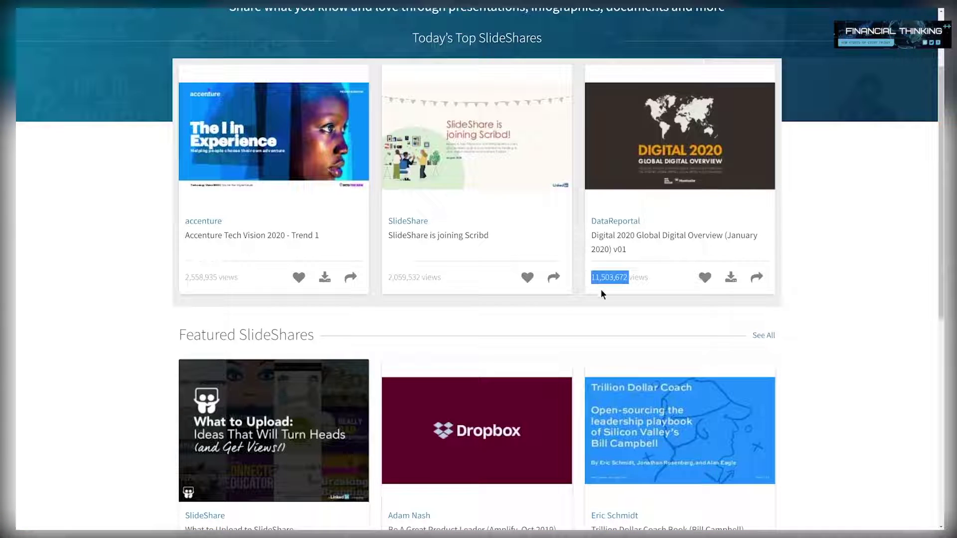
left_click(609, 277)
left_click_drag(441, 277, 388, 275)
left_click(220, 281)
double_click(220, 281)
left_click(261, 285)
scroll(796, 223, "up", 2)
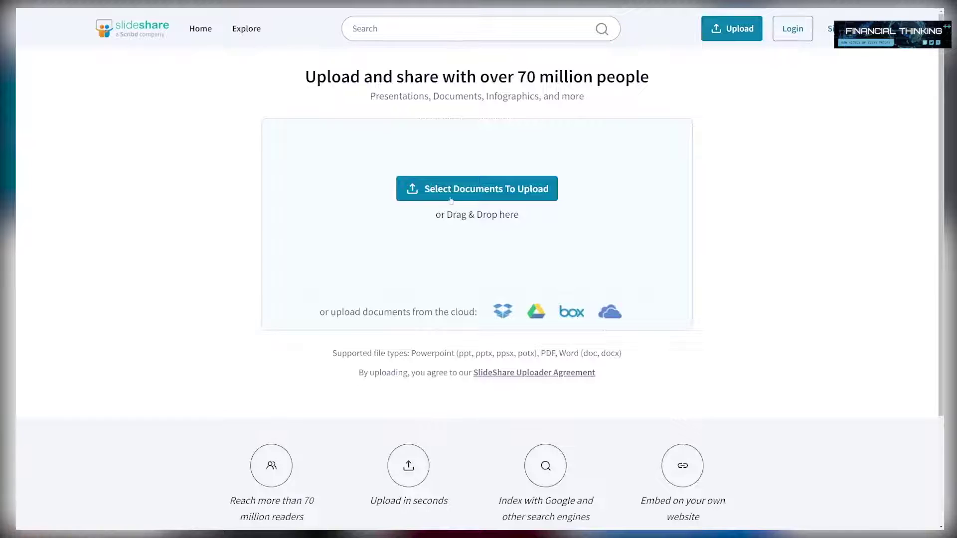
Step: Upload the Secret Gift For You PDF, drop .pdf from its title, and categorise it Lifestyle
left_click(472, 188)
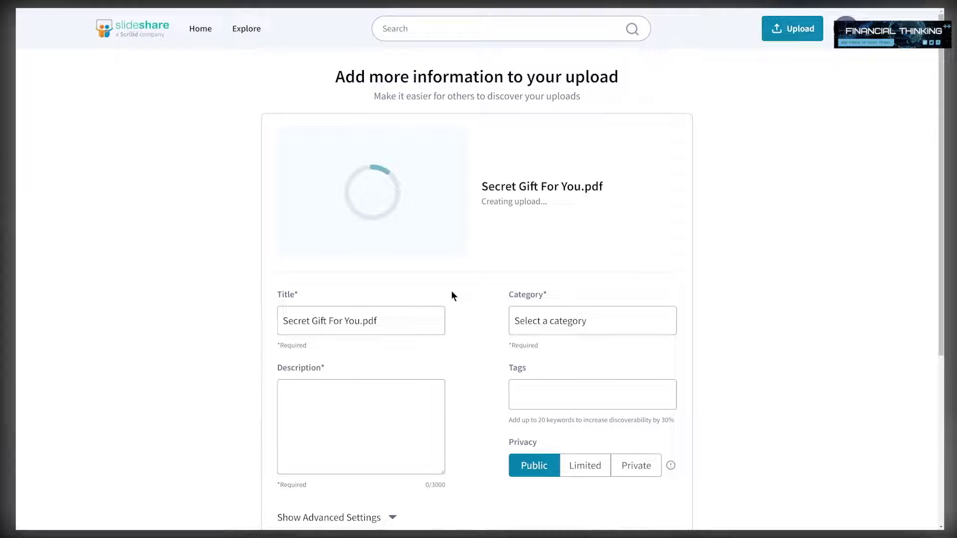
left_click(405, 325)
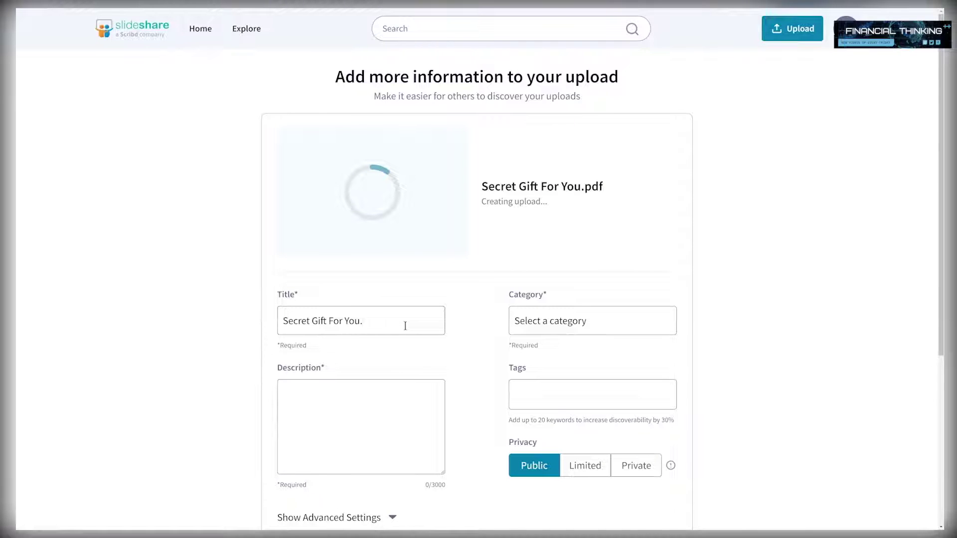
left_click(553, 329)
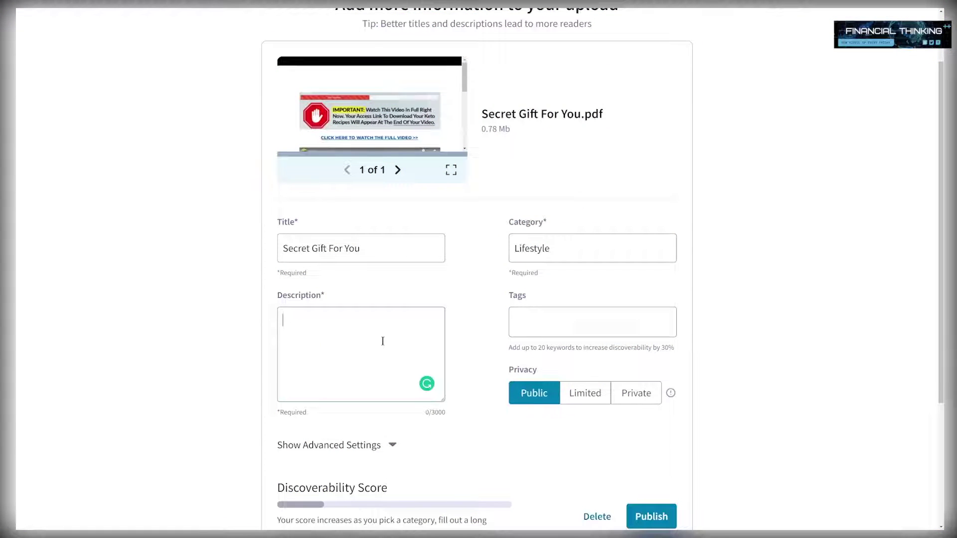
type("Watch this video ")
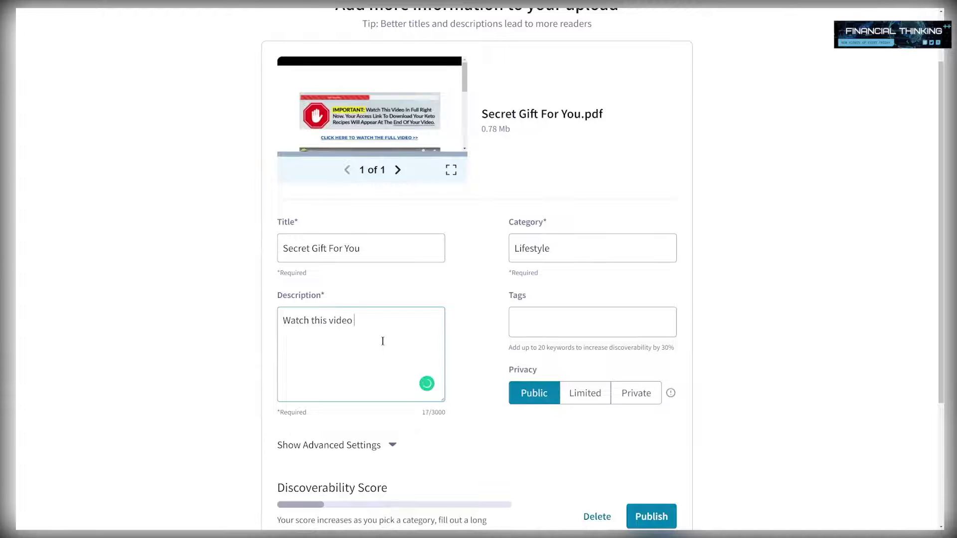
type("for a free KETO gift.")
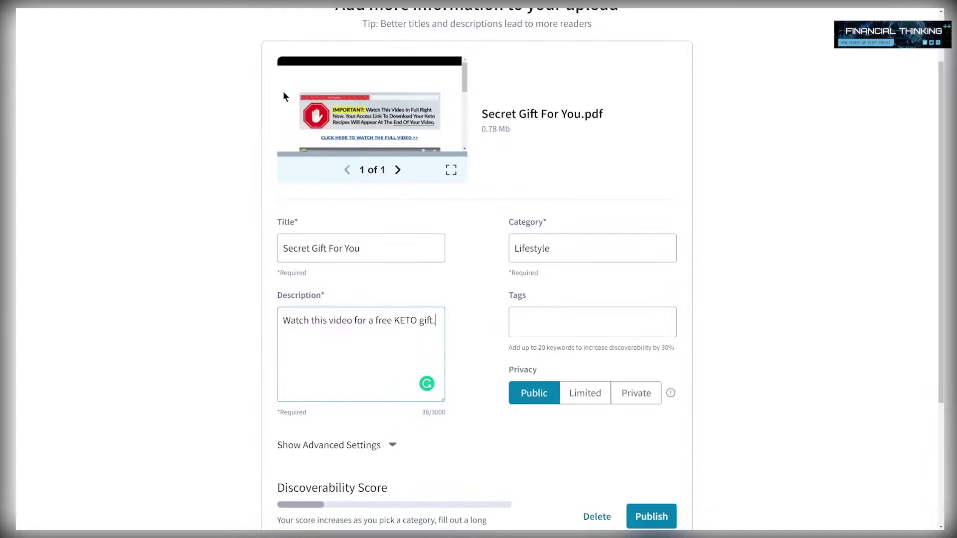
Step: Tag it fitness, free gift and keto, replacing the misspelled fintess tag, then publish
left_click(567, 317)
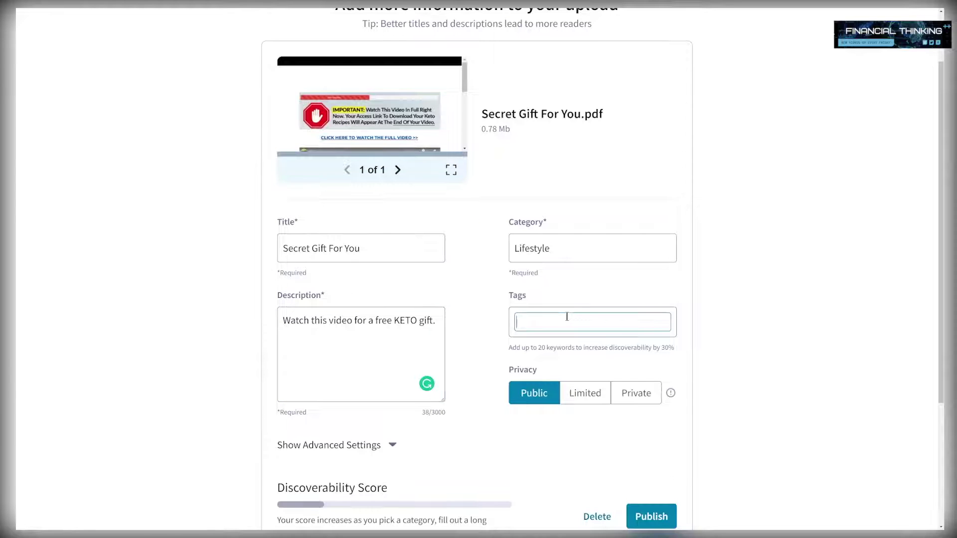
type("fintess")
key("Return")
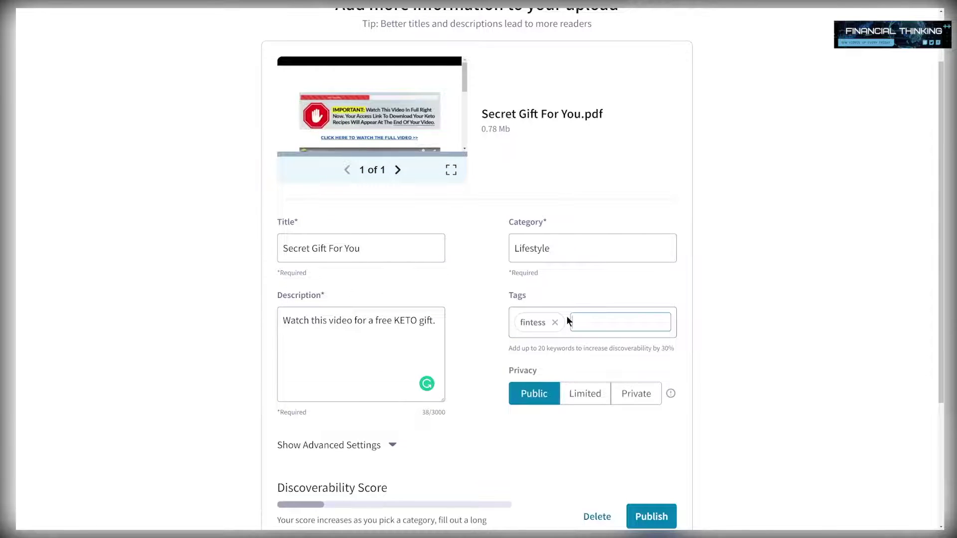
left_click(554, 322)
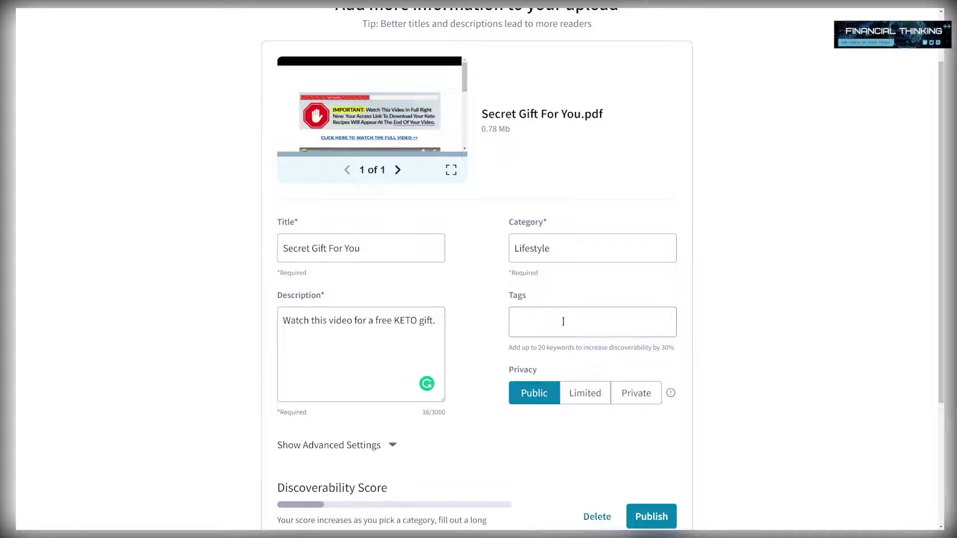
left_click(564, 317)
type("fi")
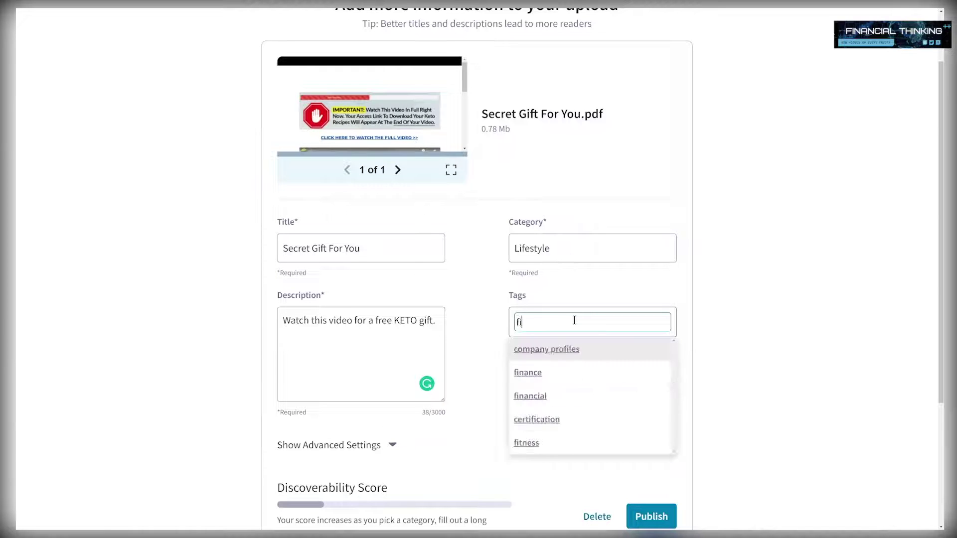
type("tness")
key("Return")
type("free gift")
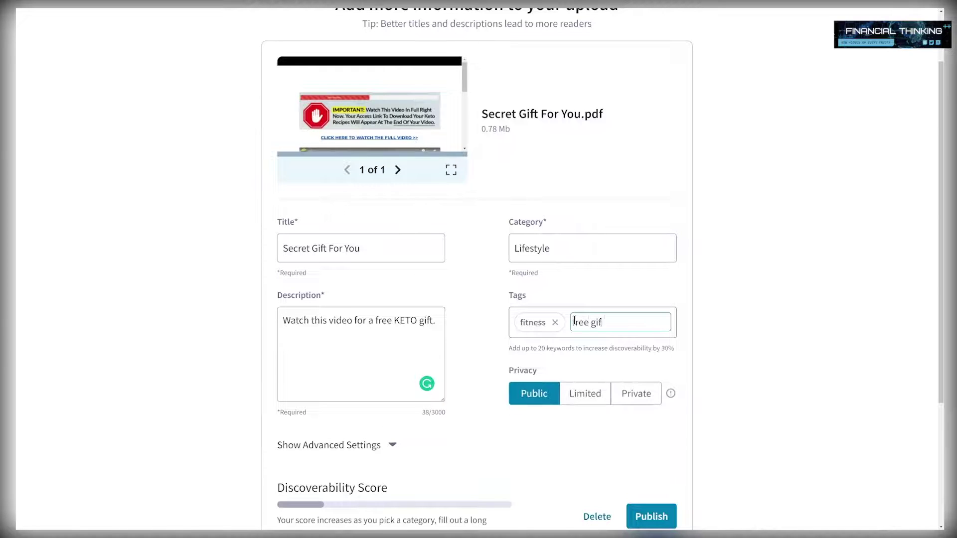
key("Return")
type("keto")
key("Return")
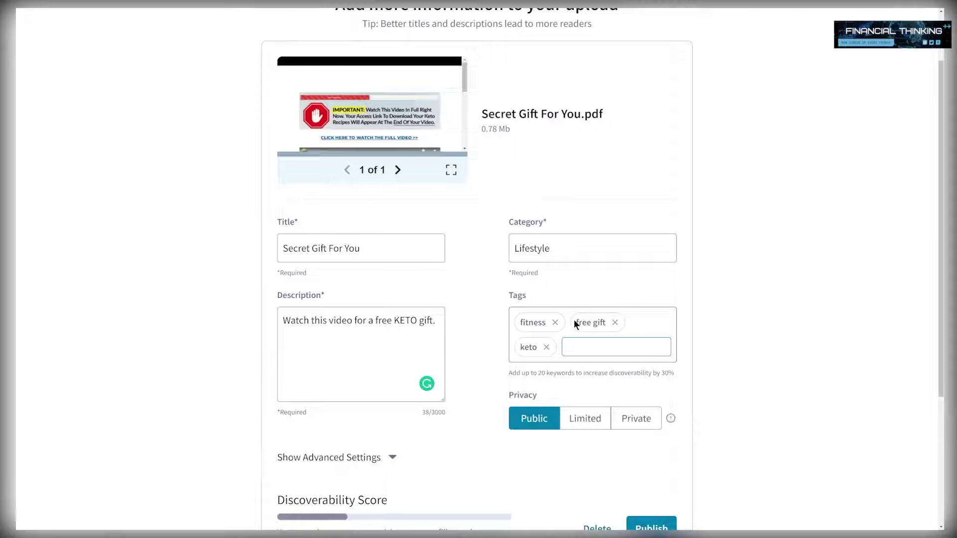
scroll(731, 394, "down", 3)
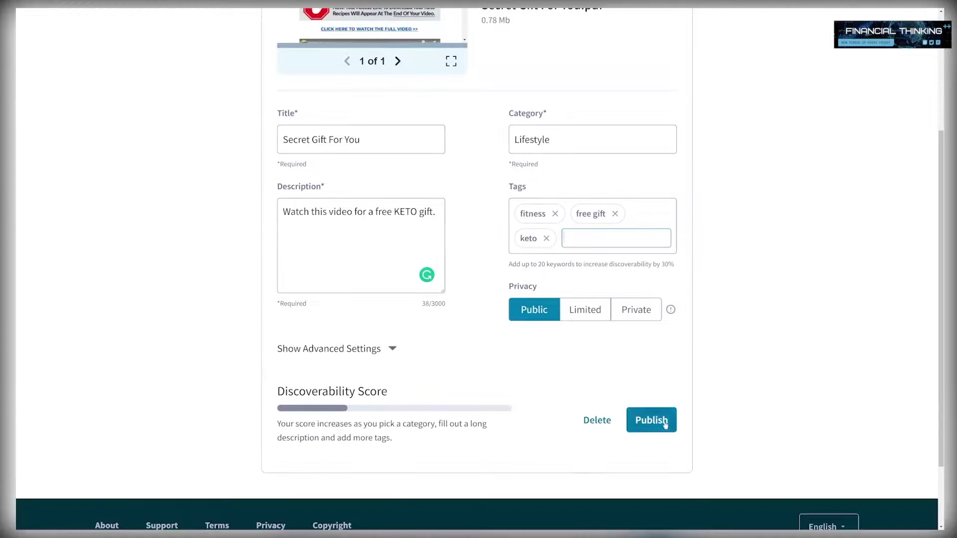
left_click(666, 424)
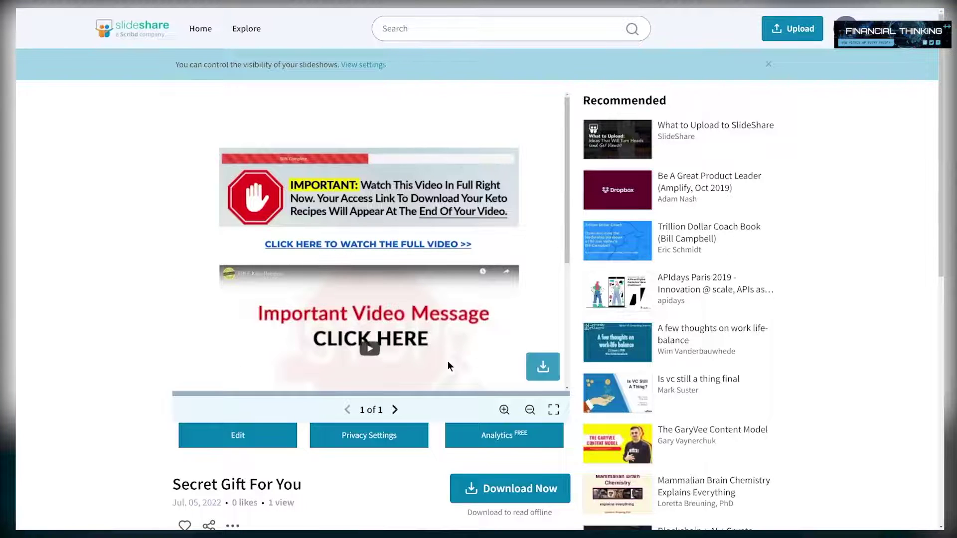
scroll(448, 366, "down", 1)
scroll(384, 301, "down", 1)
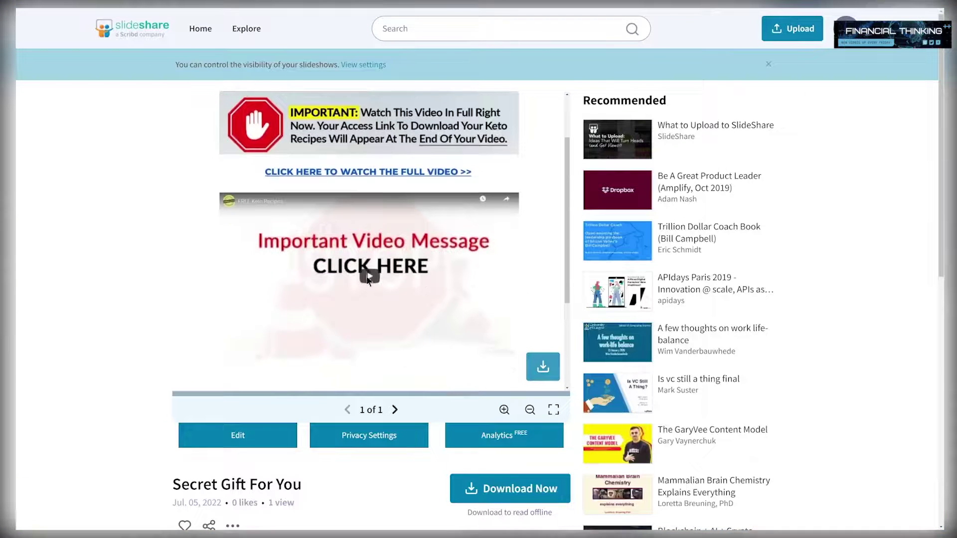